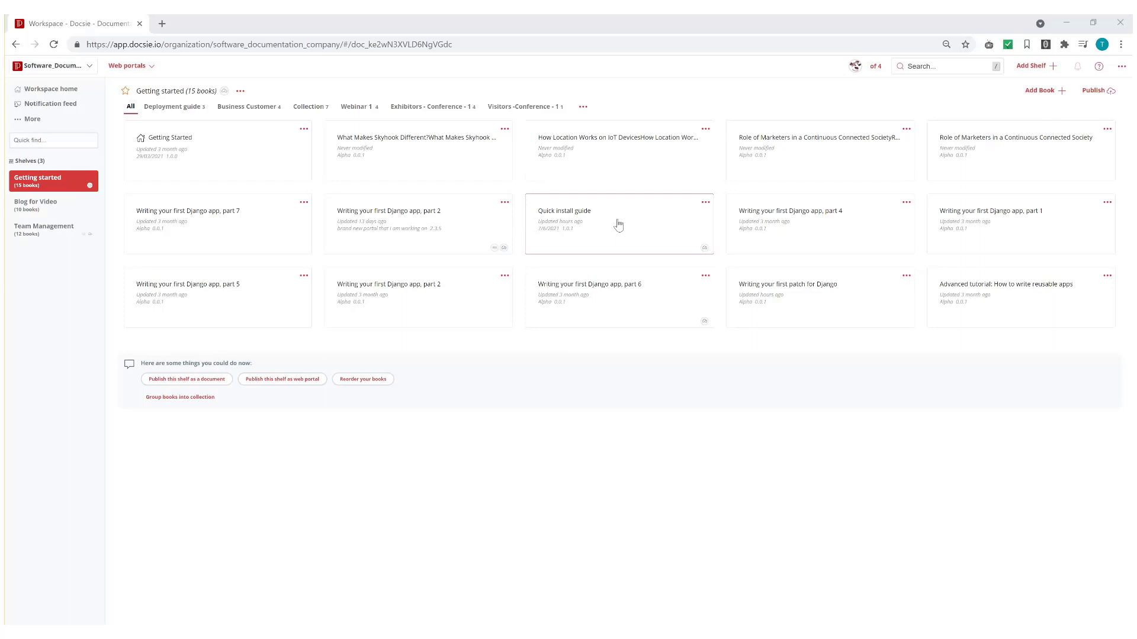
# Step: Open the deployment configuration of the "Quick install guide (WOL)" portal from the workspace's deployment settings
pyautogui.click(1122, 67)
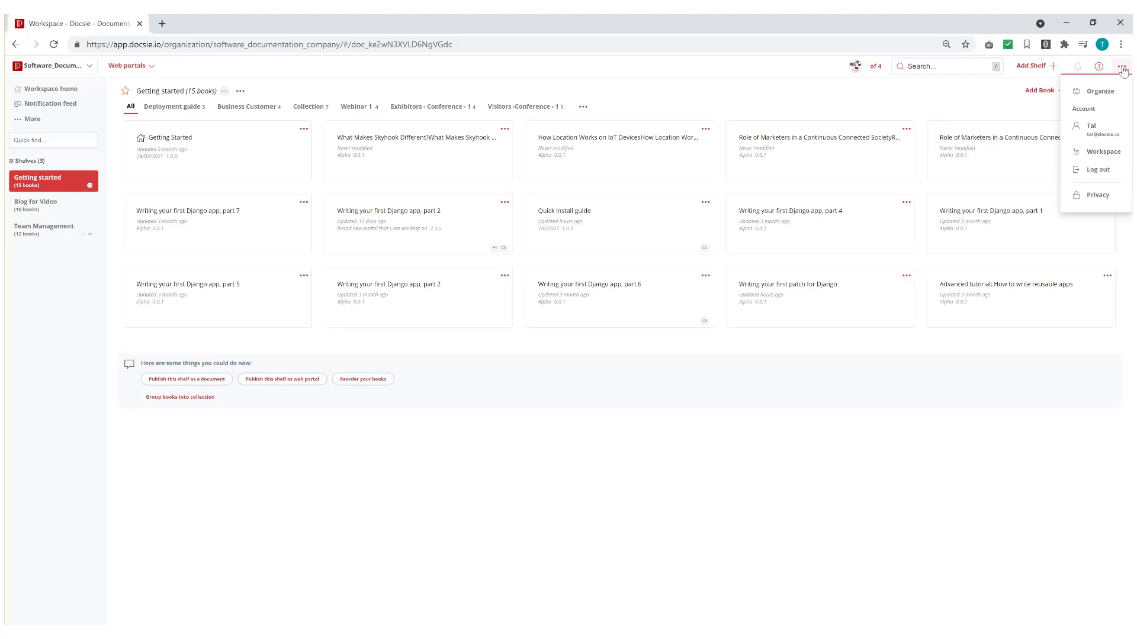
pyautogui.click(1095, 128)
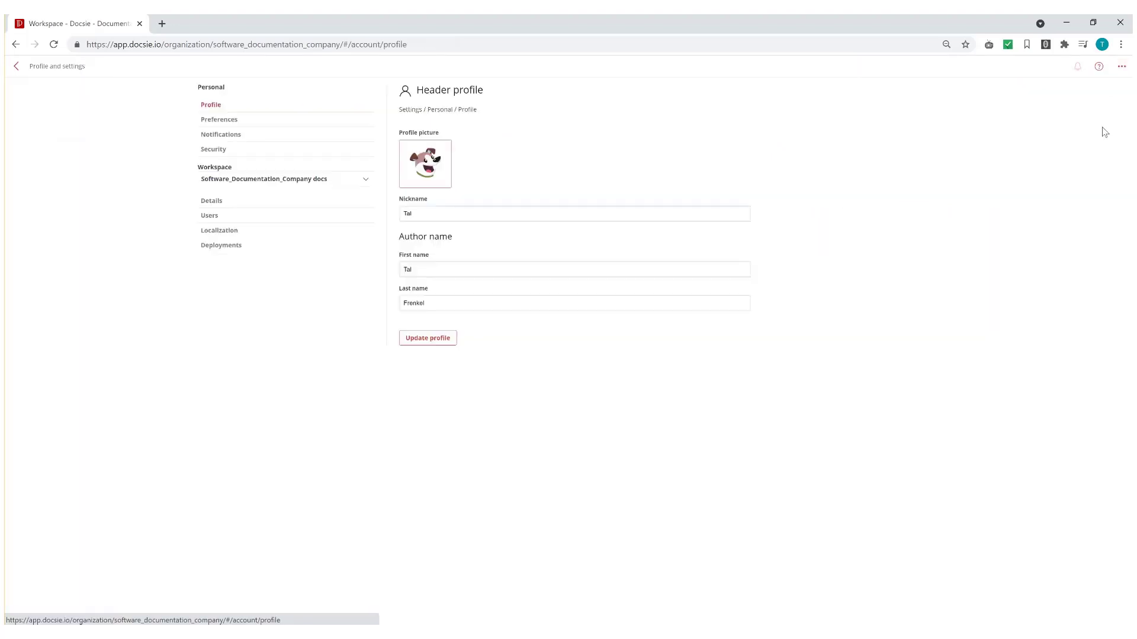
pyautogui.click(231, 245)
pyautogui.scroll(-5, 548, 449)
pyautogui.scroll(-10, 544, 447)
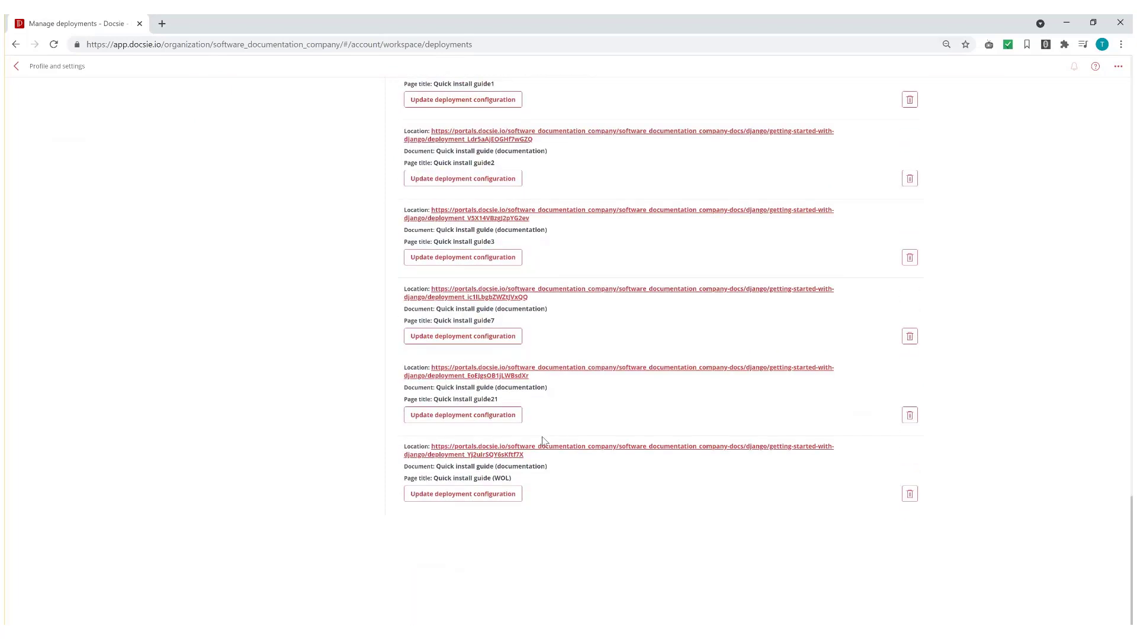
pyautogui.click(491, 495)
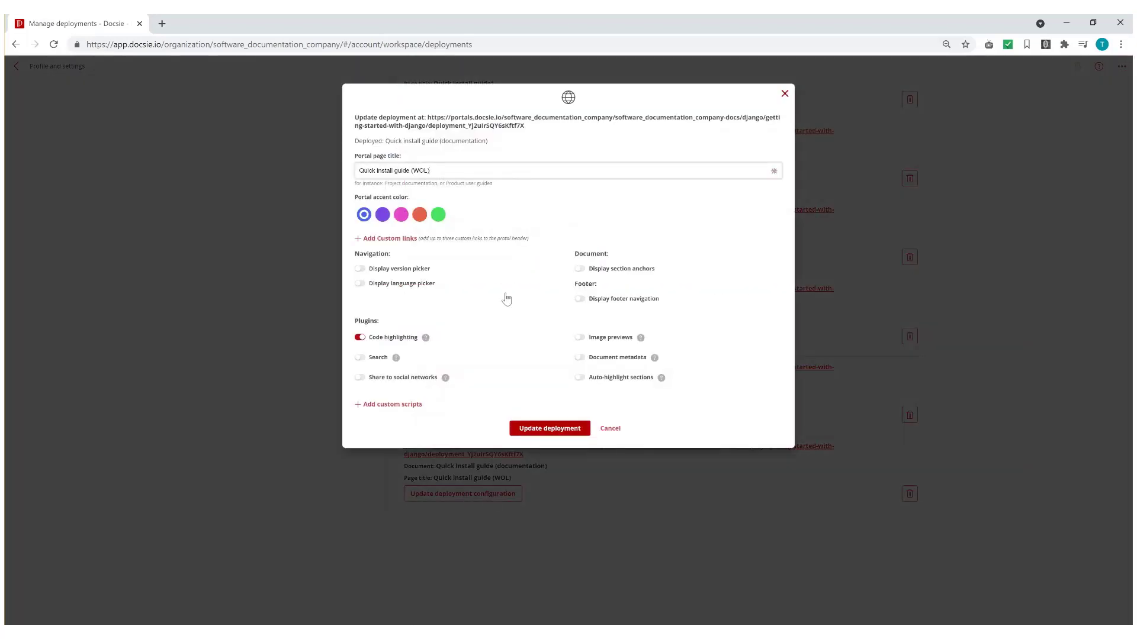
# Step: Enable the language picker, section anchors and footer navigation with code highlighting on, and update the deployment
pyautogui.click(359, 269)
pyautogui.click(359, 284)
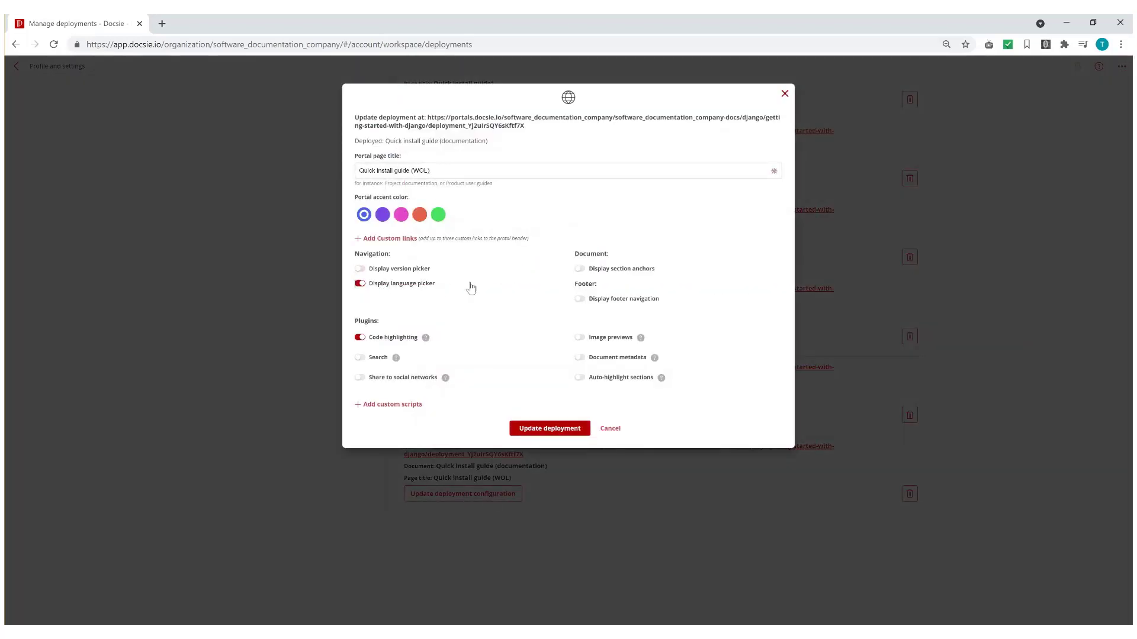
pyautogui.click(579, 269)
pyautogui.click(578, 300)
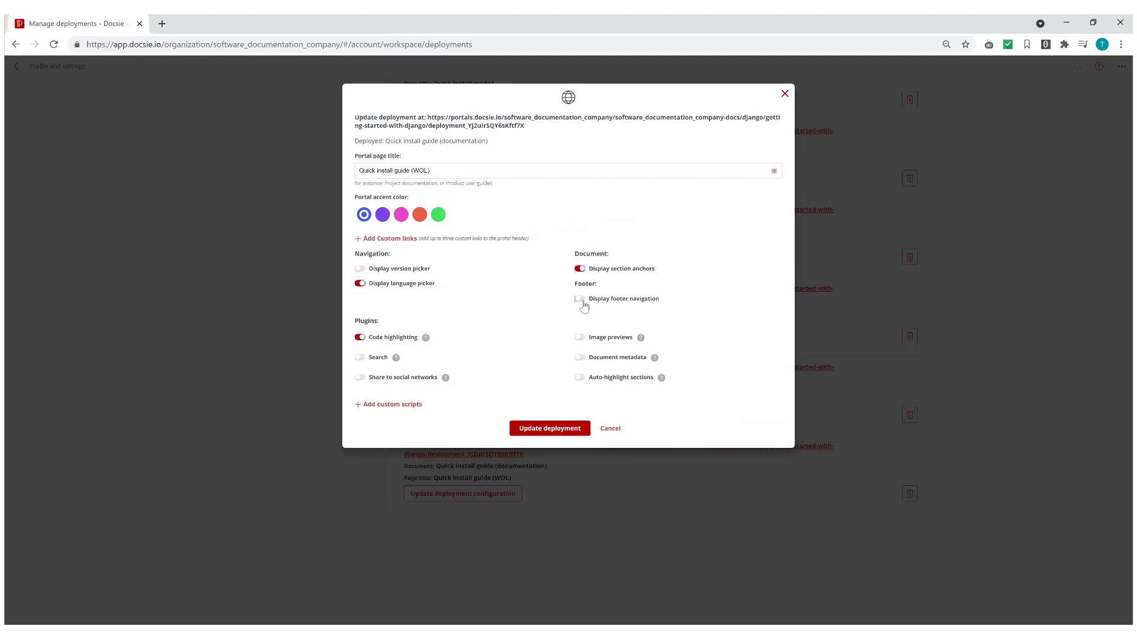
pyautogui.click(360, 338)
pyautogui.click(361, 339)
pyautogui.click(540, 436)
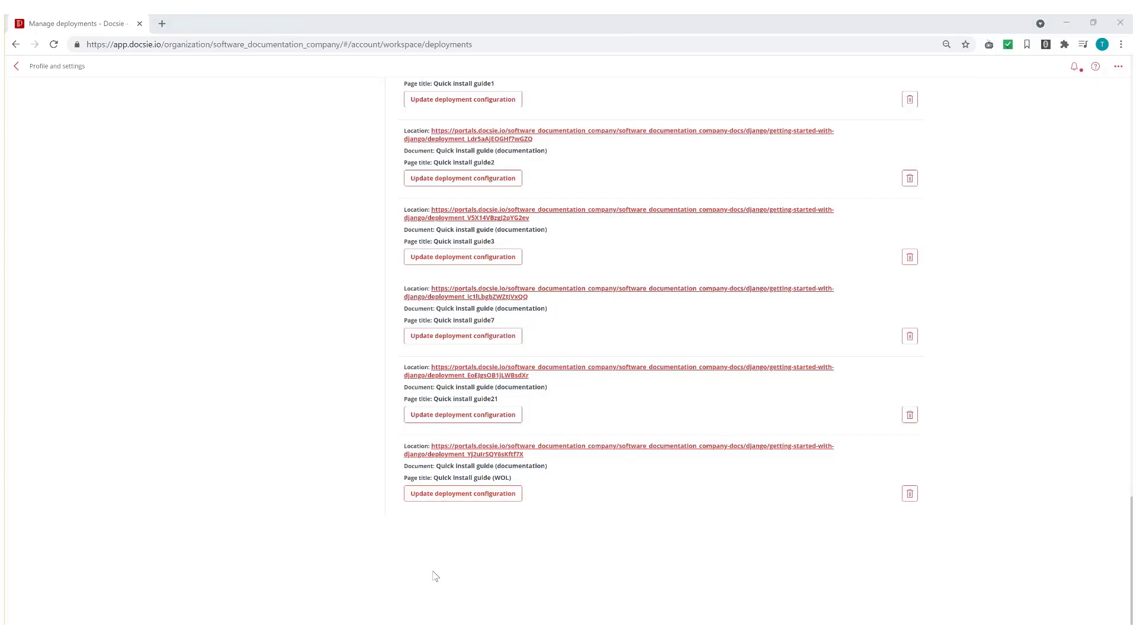
# Step: Open the deployed Quick install guide (WOL) portal and copy the code block in the Install Python section
pyautogui.click(579, 453)
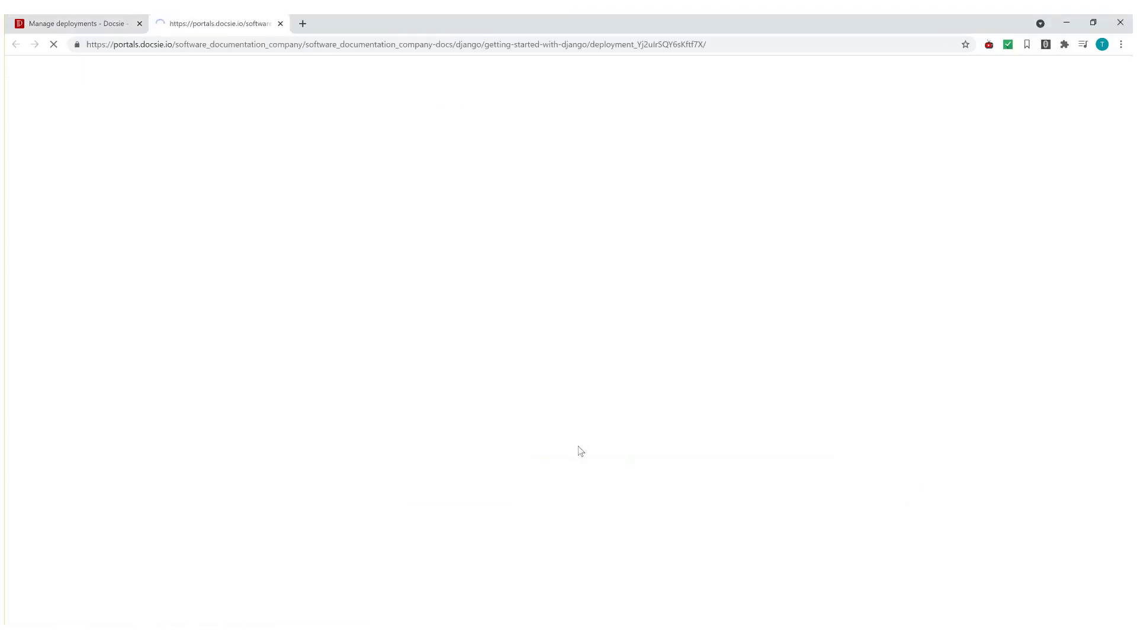
pyautogui.scroll(-3, 575, 462)
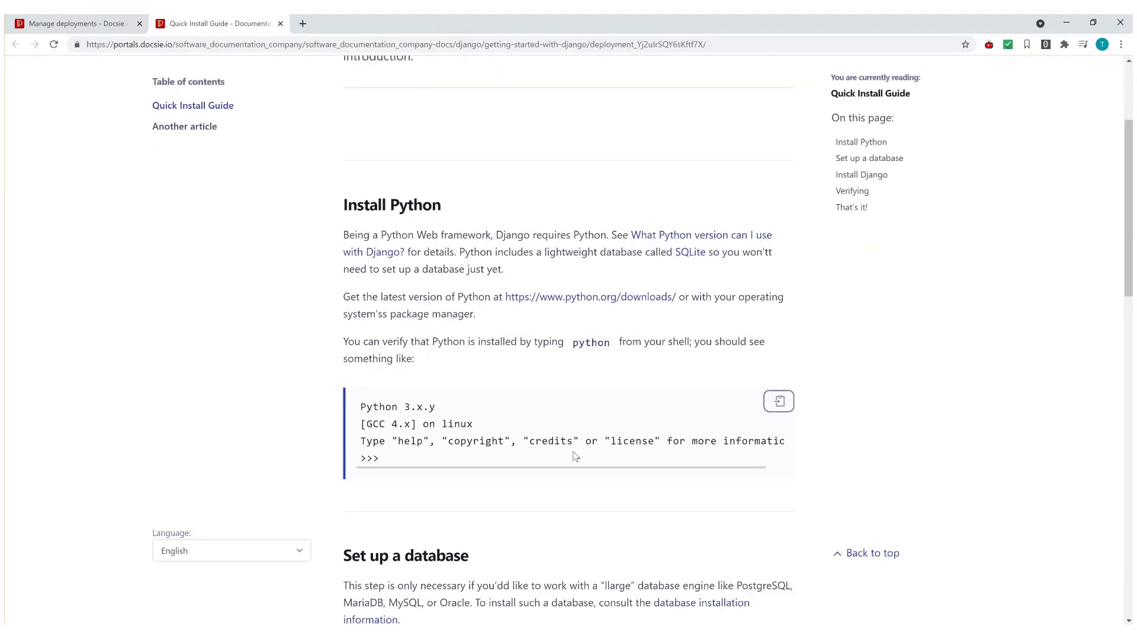
pyautogui.moveTo(360, 408); pyautogui.dragTo(716, 463)
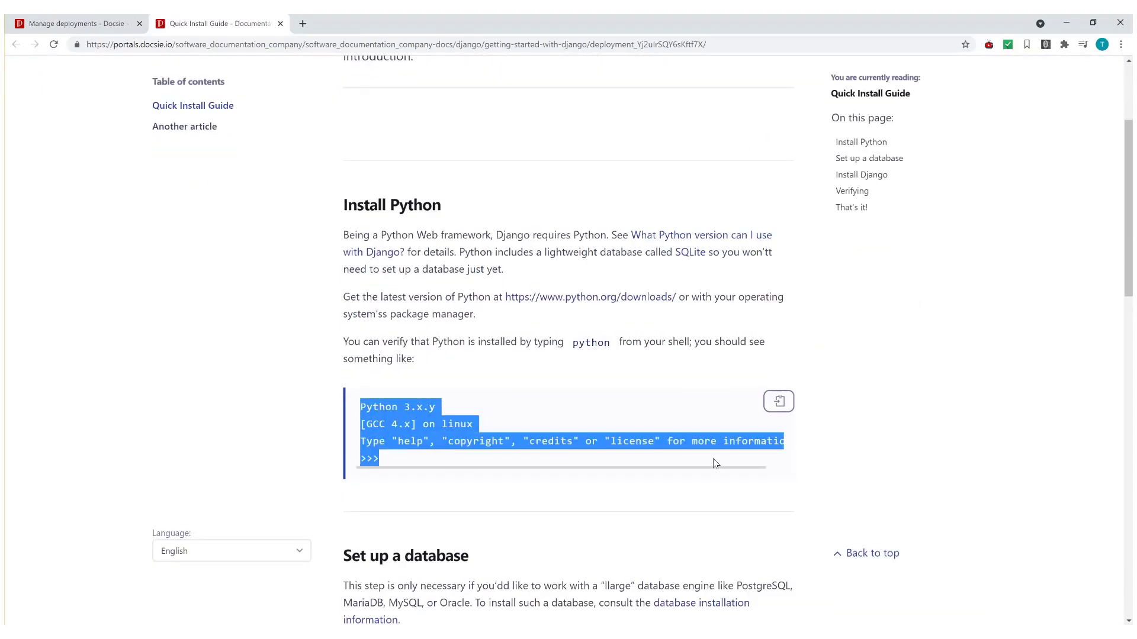
pyautogui.click(778, 402)
pyautogui.click(778, 412)
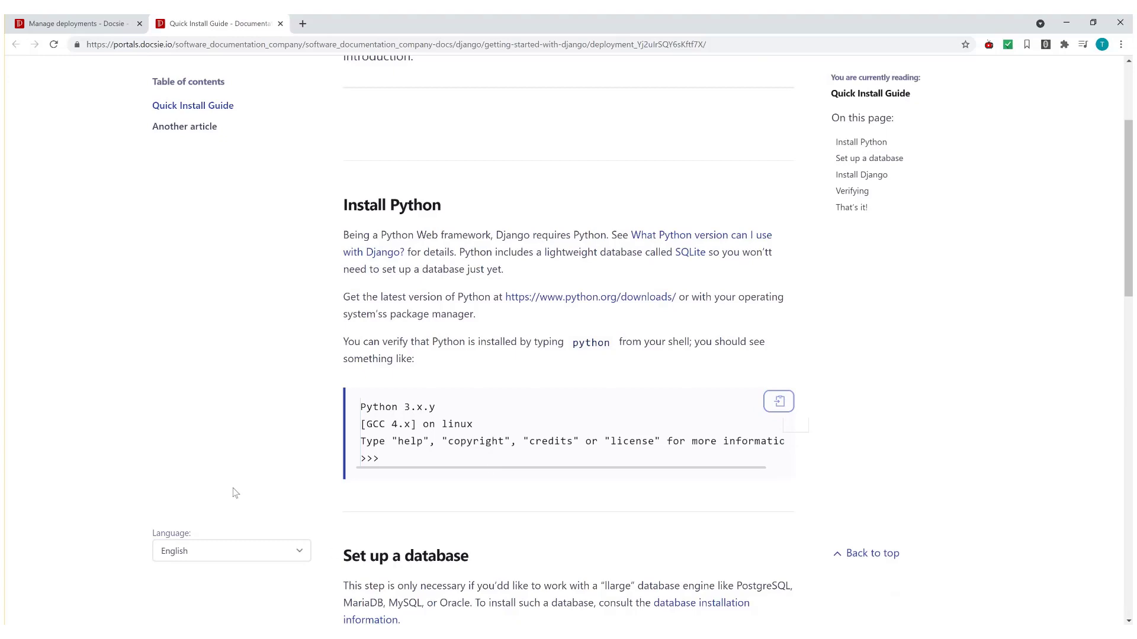
# Step: Copy the "import django" code block in the Verifying section and highlight its lines to inspect the code formatting
pyautogui.scroll(-8, 579, 424)
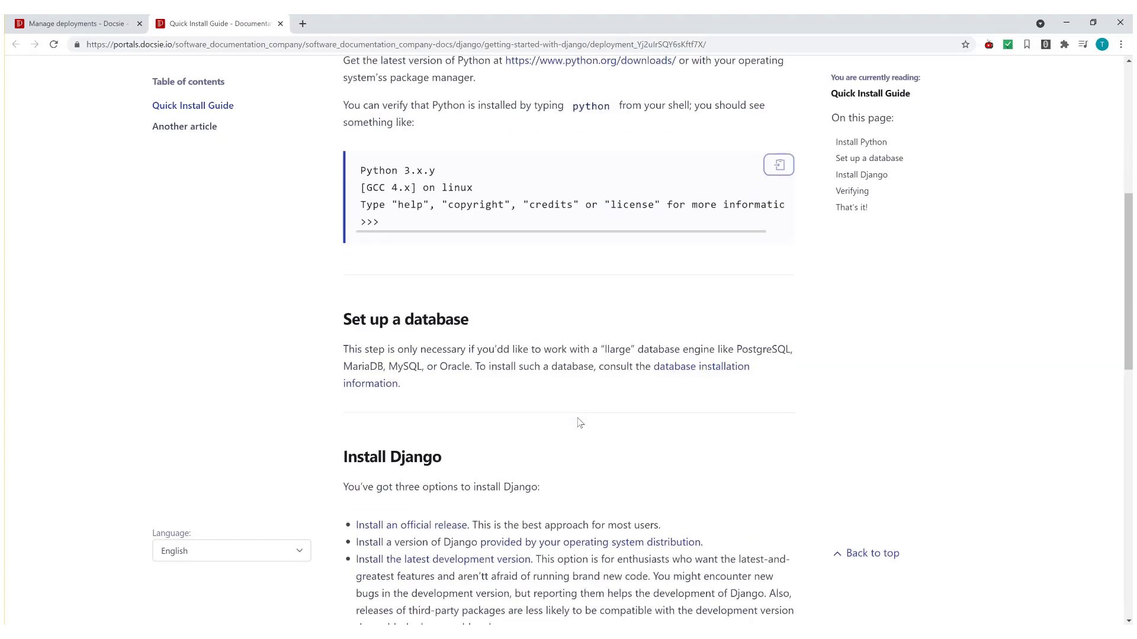
pyautogui.scroll(-5, 579, 423)
pyautogui.click(778, 320)
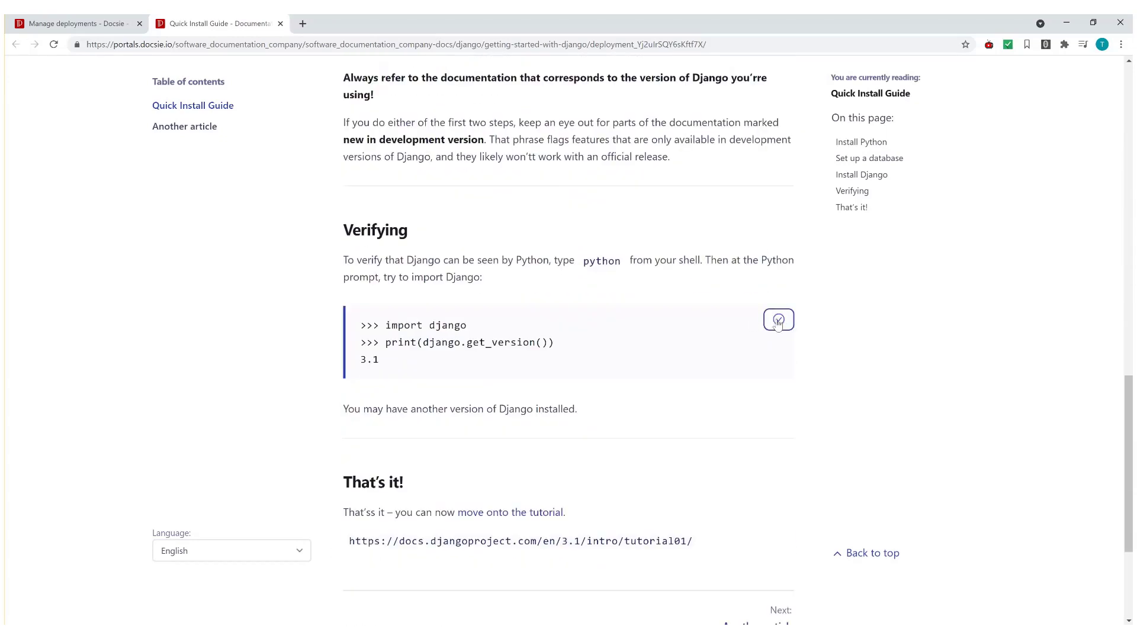
pyautogui.tripleClick(409, 368)
pyautogui.click(414, 369)
pyautogui.moveTo(366, 325); pyautogui.dragTo(448, 365)
pyautogui.click(423, 368)
pyautogui.scroll(-3, 424, 367)
pyautogui.scroll(2, 551, 231)
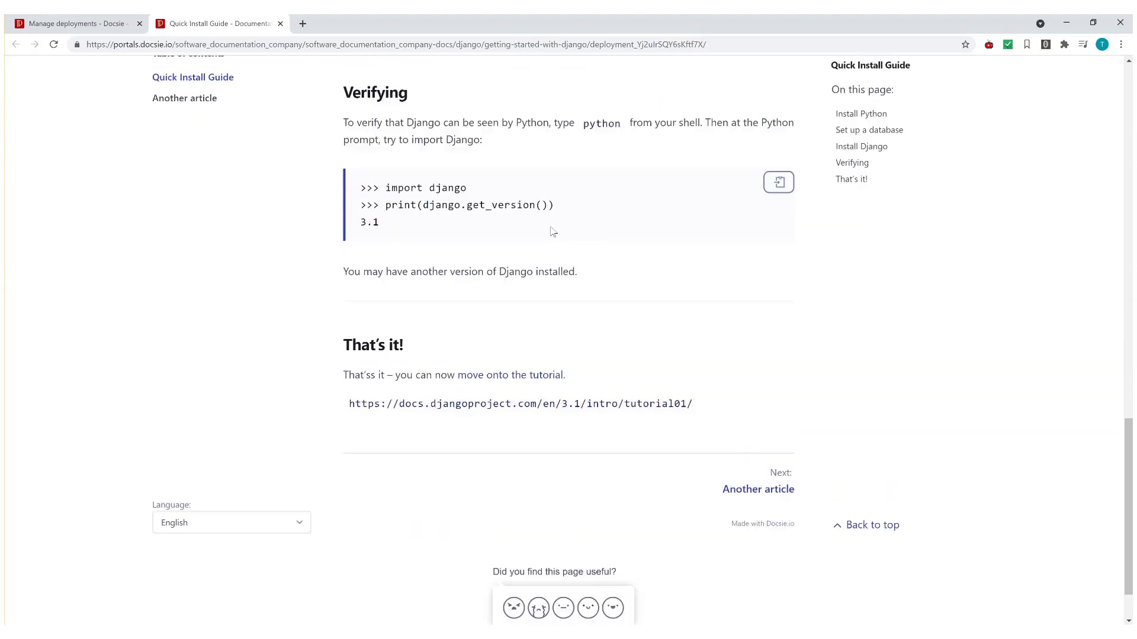
# Step: Return to the Install Python section, copy its code block again and highlight the code text
pyautogui.scroll(15, 495, 352)
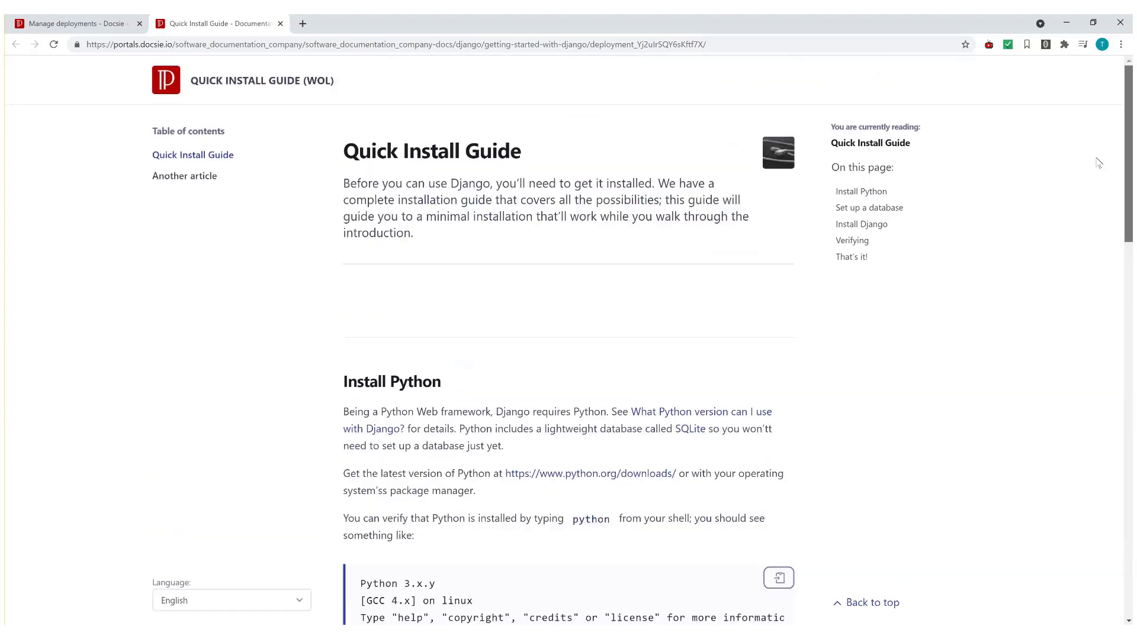
pyautogui.scroll(-4, 496, 349)
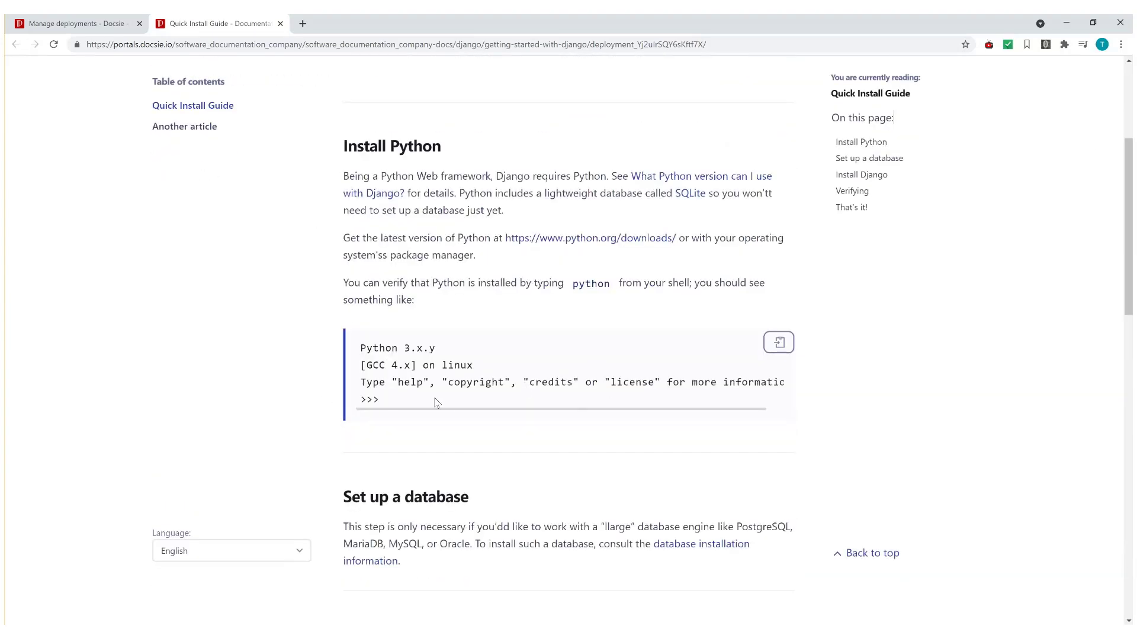
pyautogui.click(773, 359)
pyautogui.click(779, 342)
pyautogui.tripleClick(429, 417)
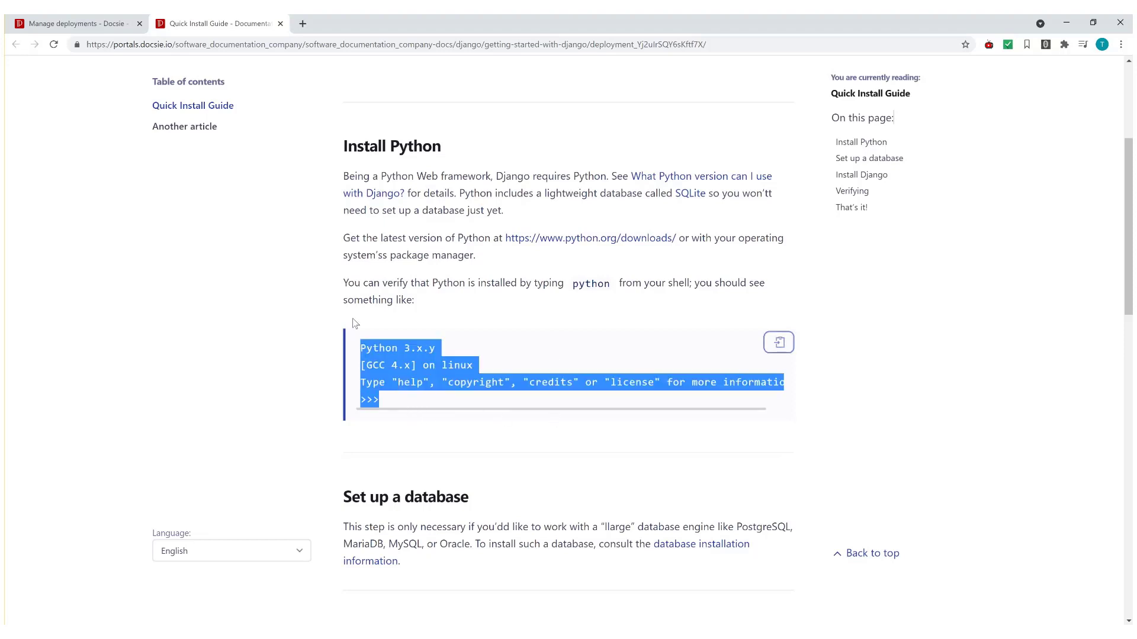
pyautogui.click(428, 418)
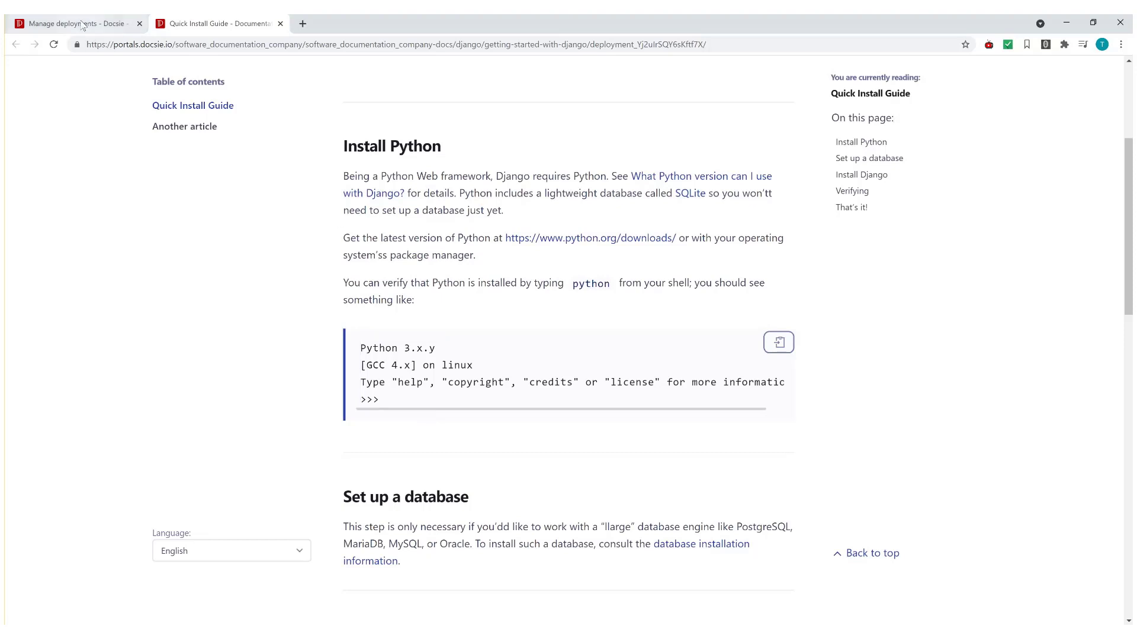
# Step: Close the portal page, enable the Search plugin for the Quick install guide (WOL) deployment and update it
pyautogui.click(145, 30)
pyautogui.click(280, 23)
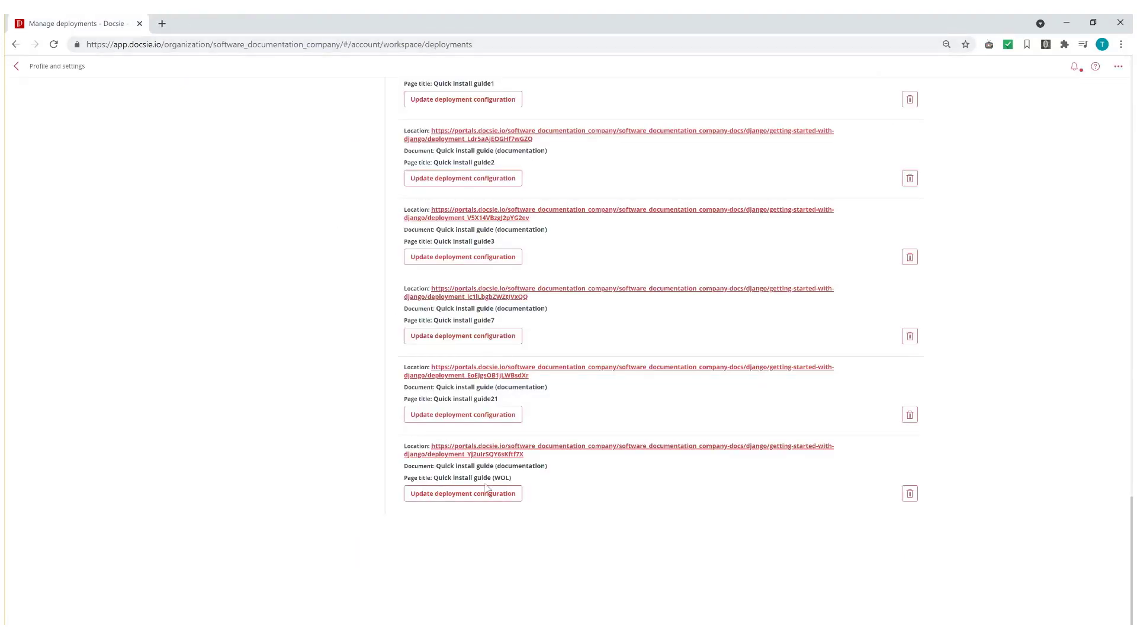
pyautogui.click(481, 505)
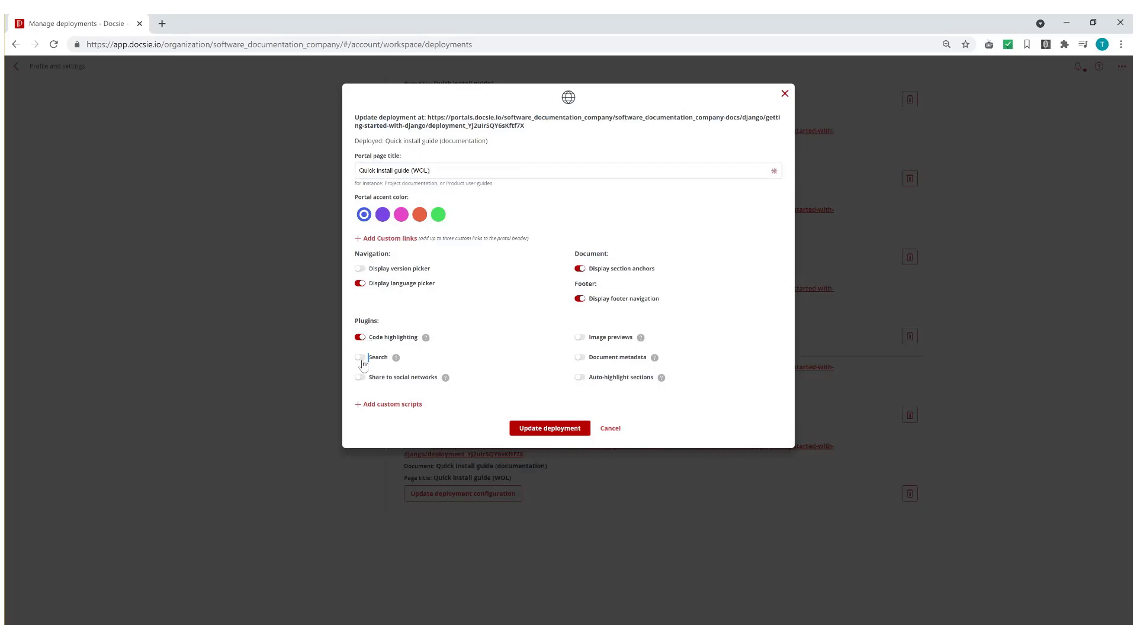
pyautogui.rightClick(362, 359)
pyautogui.click(362, 360)
pyautogui.doubleClick(362, 359)
pyautogui.click(544, 430)
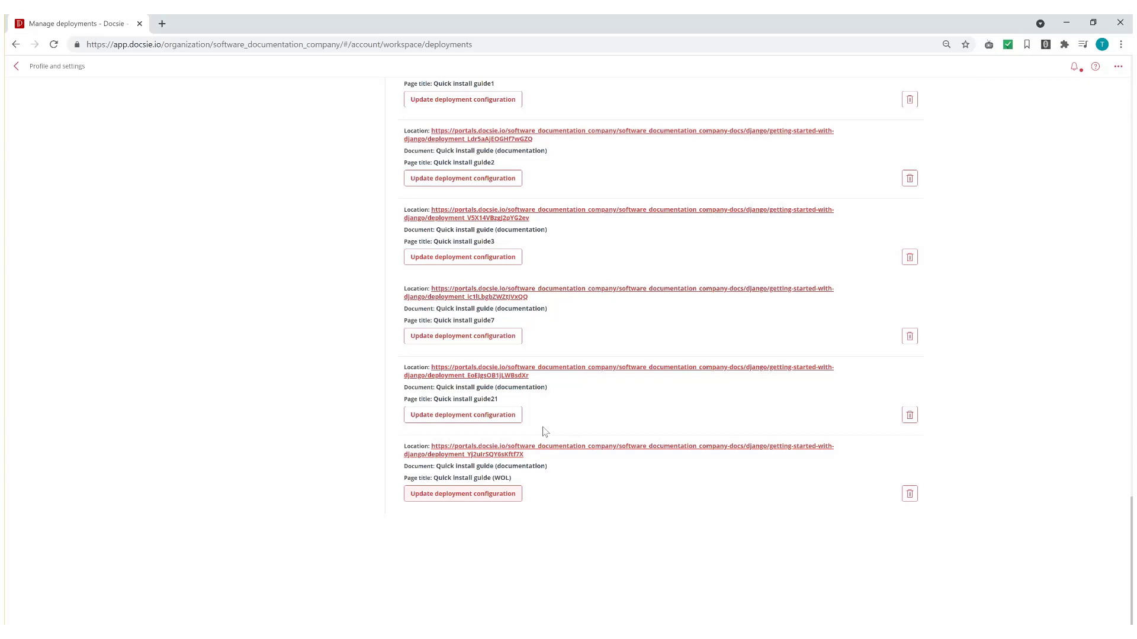
# Step: Open the deployed portal, search it for "django", and close the search window
pyautogui.click(610, 447)
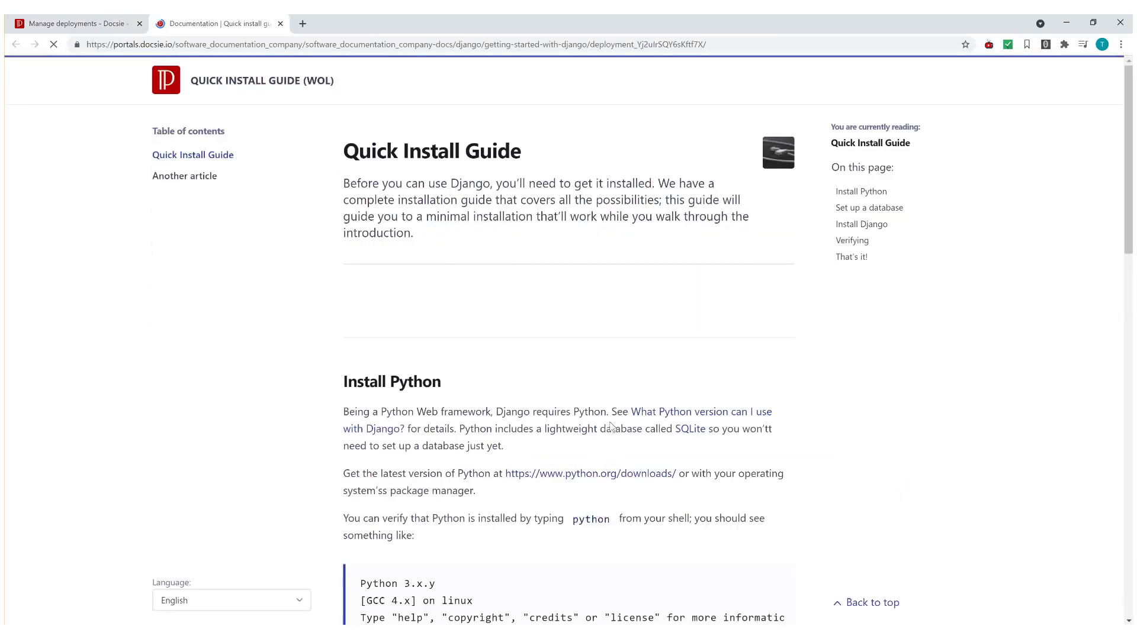
pyautogui.click(863, 81)
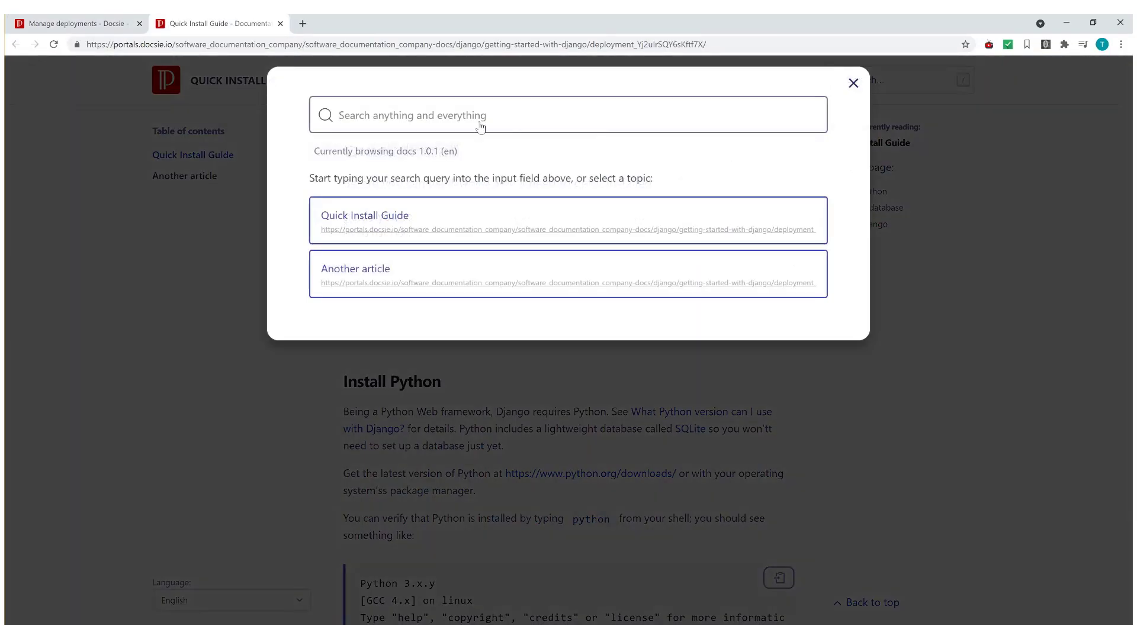
pyautogui.write('d')
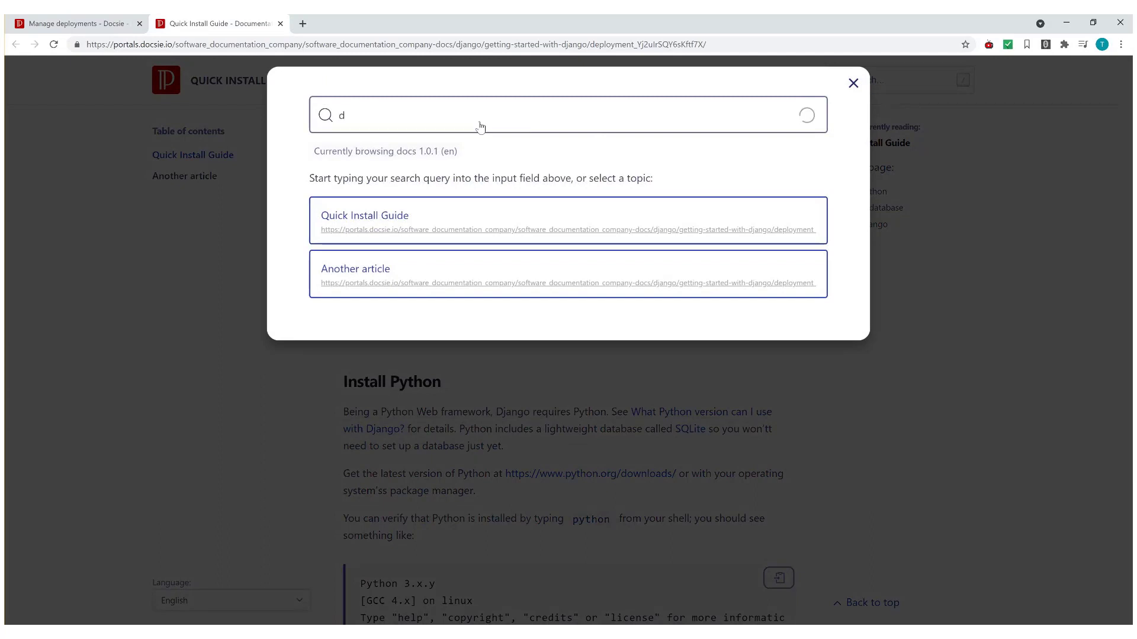
pyautogui.write('jango')
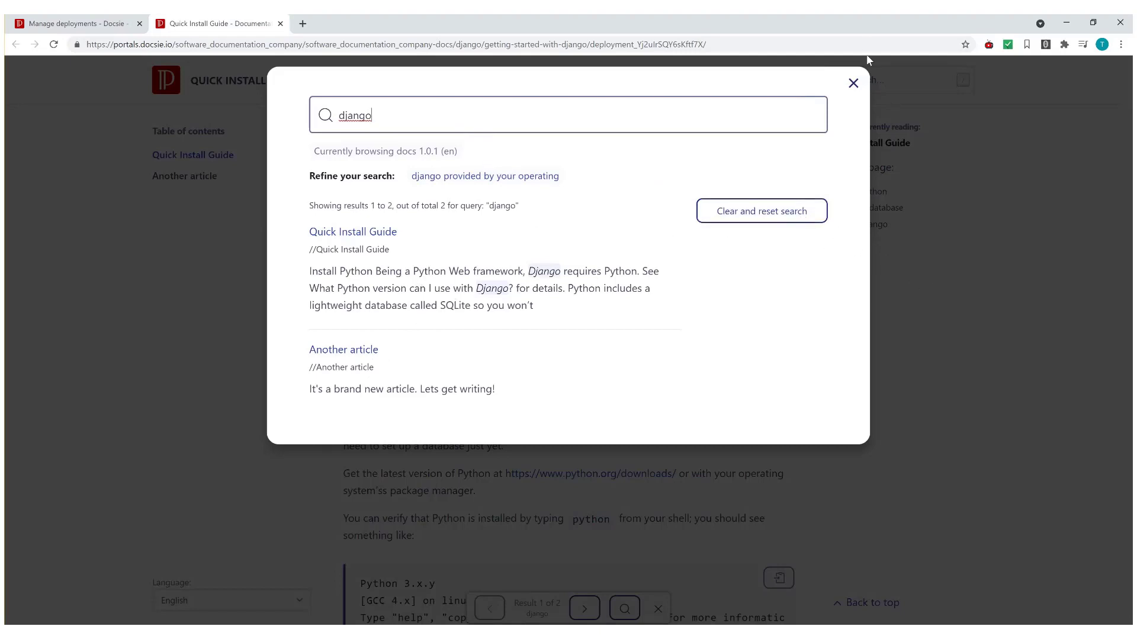
pyautogui.click(854, 83)
pyautogui.click(900, 87)
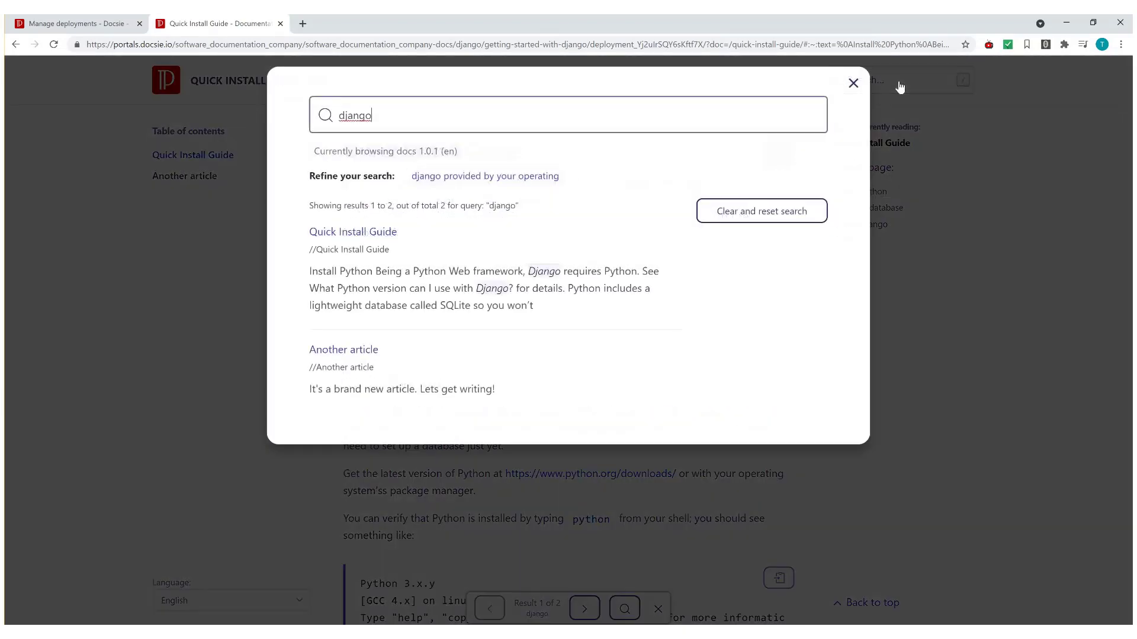
pyautogui.click(853, 83)
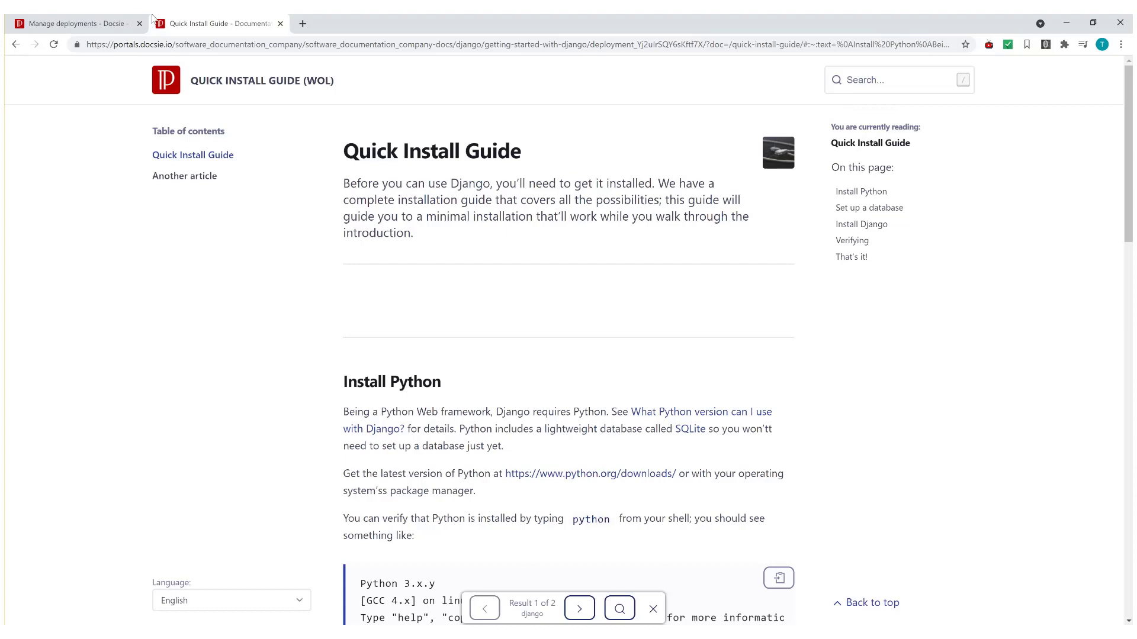
# Step: Close the portal page, enable Share to social networks for the Quick install guide (WOL) deployment and update it
pyautogui.click(280, 24)
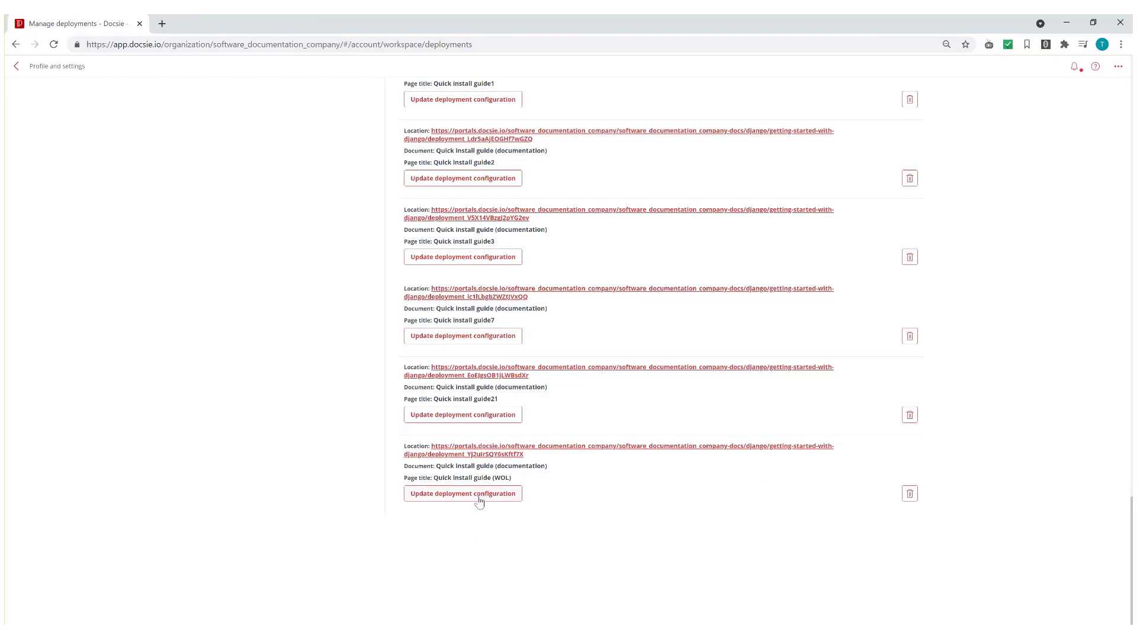
pyautogui.click(479, 494)
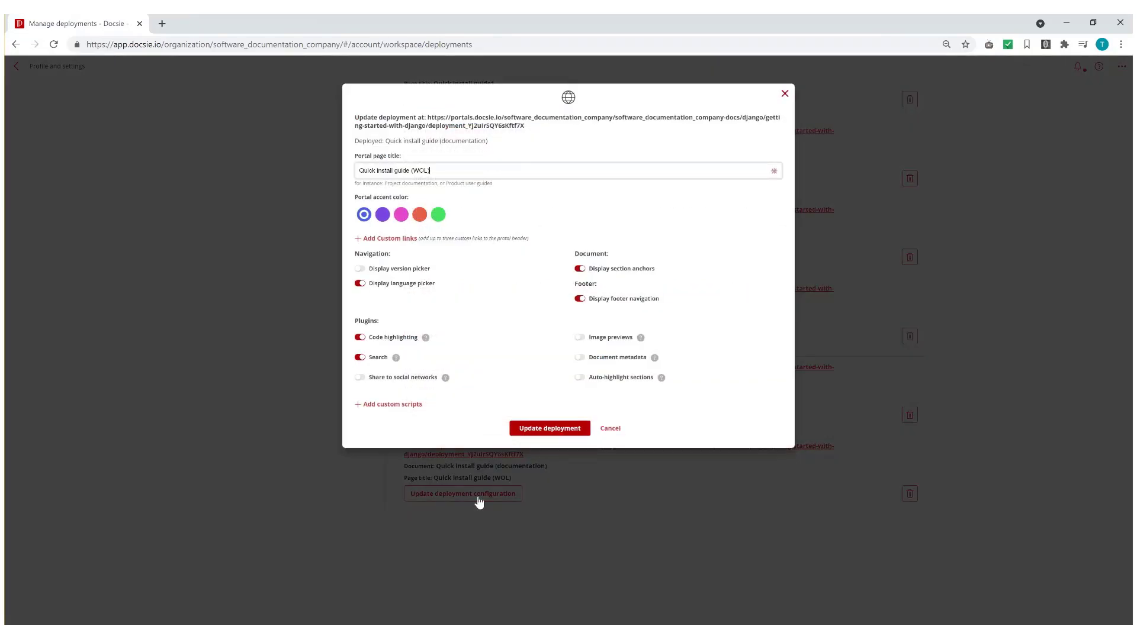
pyautogui.click(361, 379)
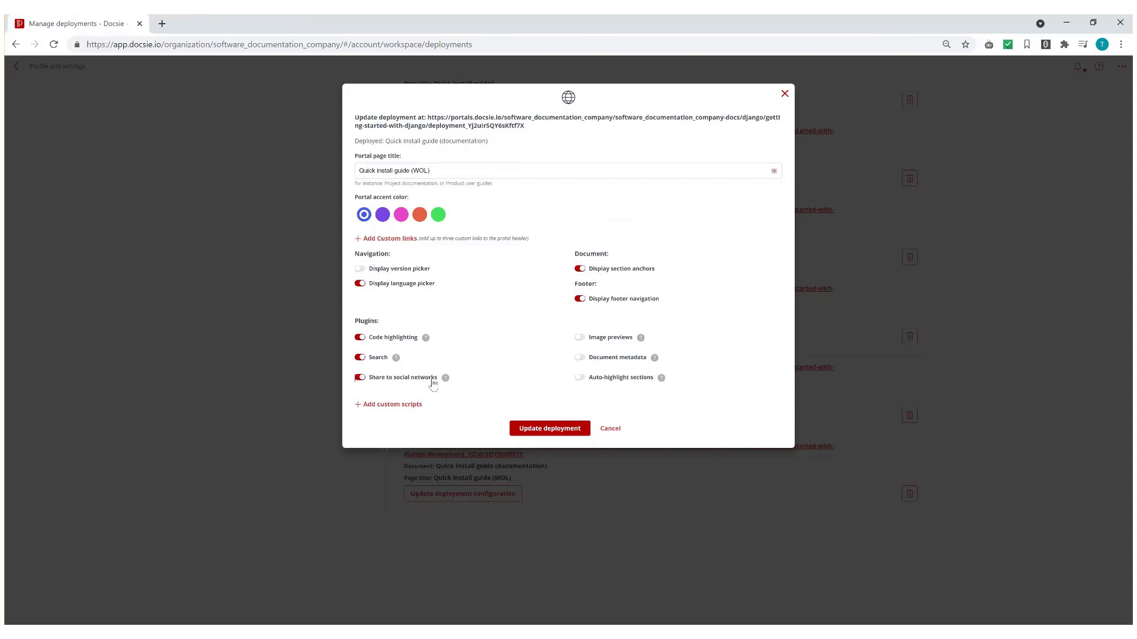
pyautogui.click(540, 428)
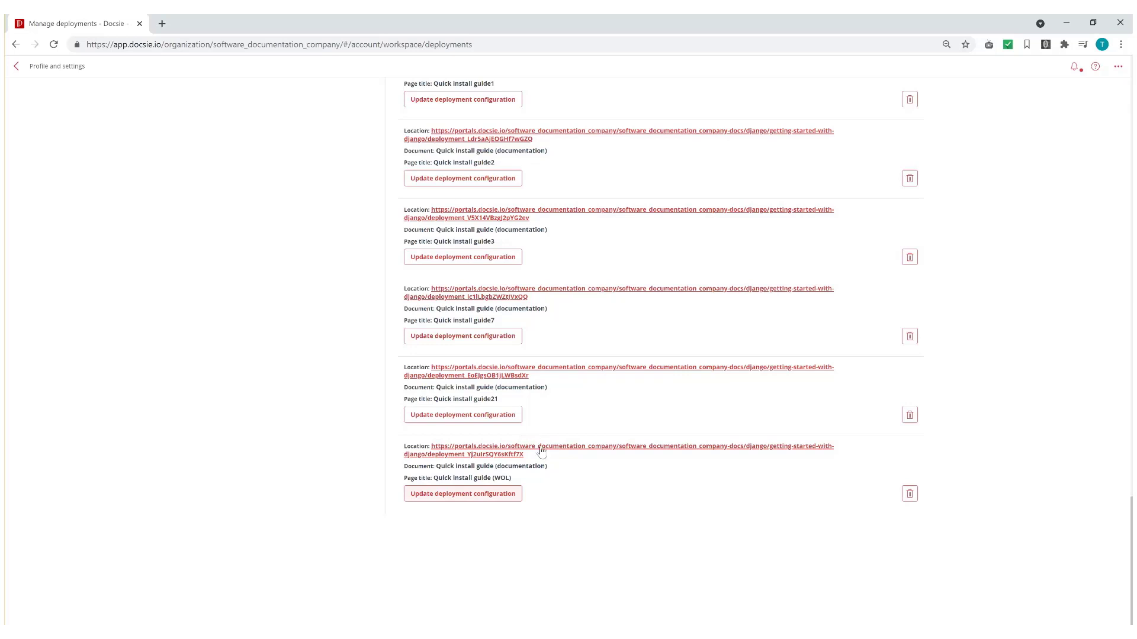
# Step: Open the deployed portal and select the Install Python paragraphs to view the social sharing options
pyautogui.click(536, 447)
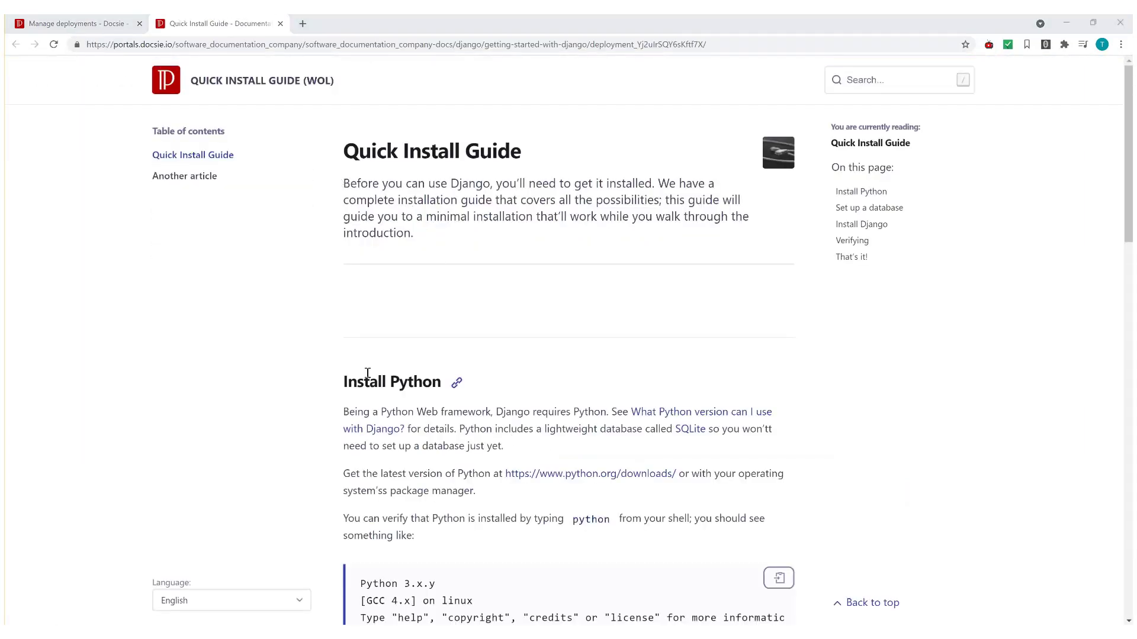
pyautogui.scroll(-2, 384, 387)
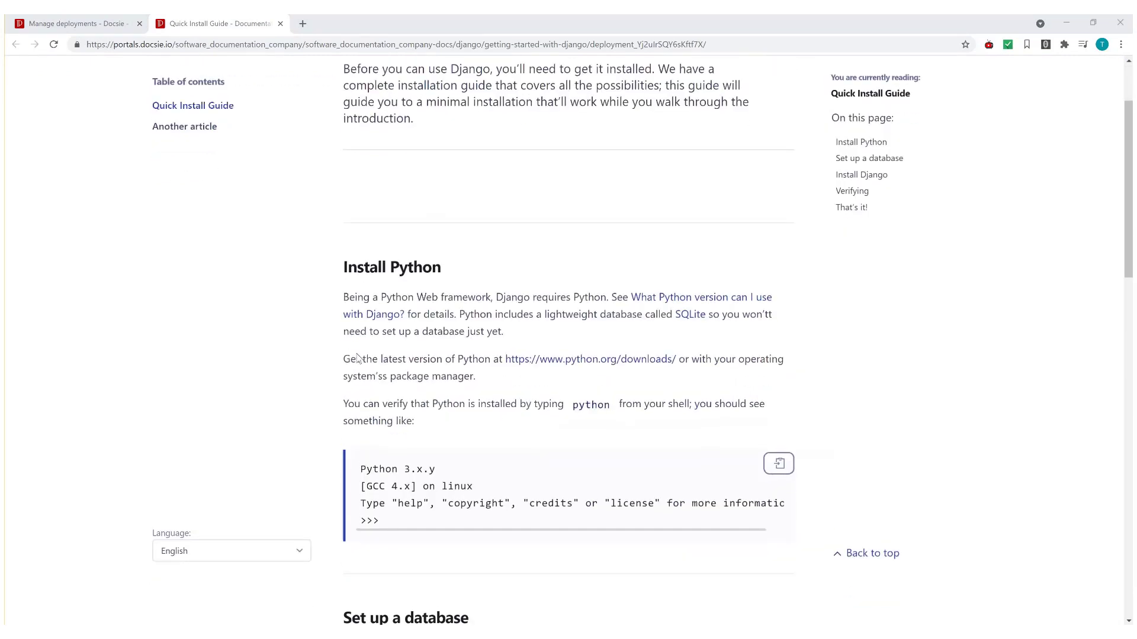
pyautogui.moveTo(335, 290); pyautogui.dragTo(473, 422)
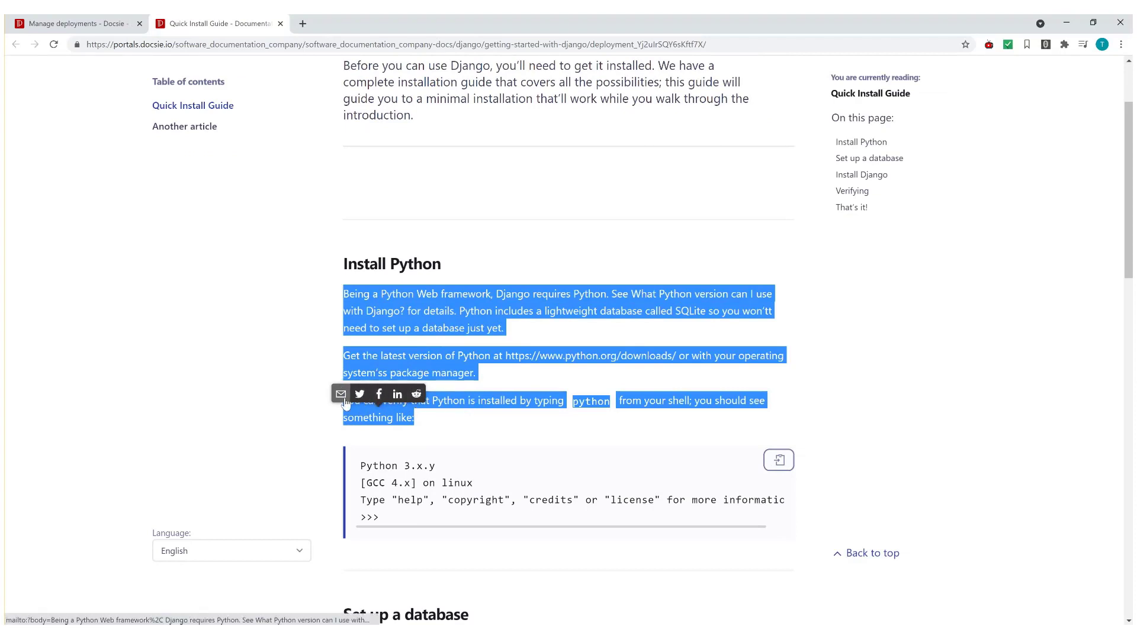
pyautogui.click(464, 424)
# Step: Select the Install Django section's text to view its sharing options, and clear the selection
pyautogui.scroll(-9, 347, 225)
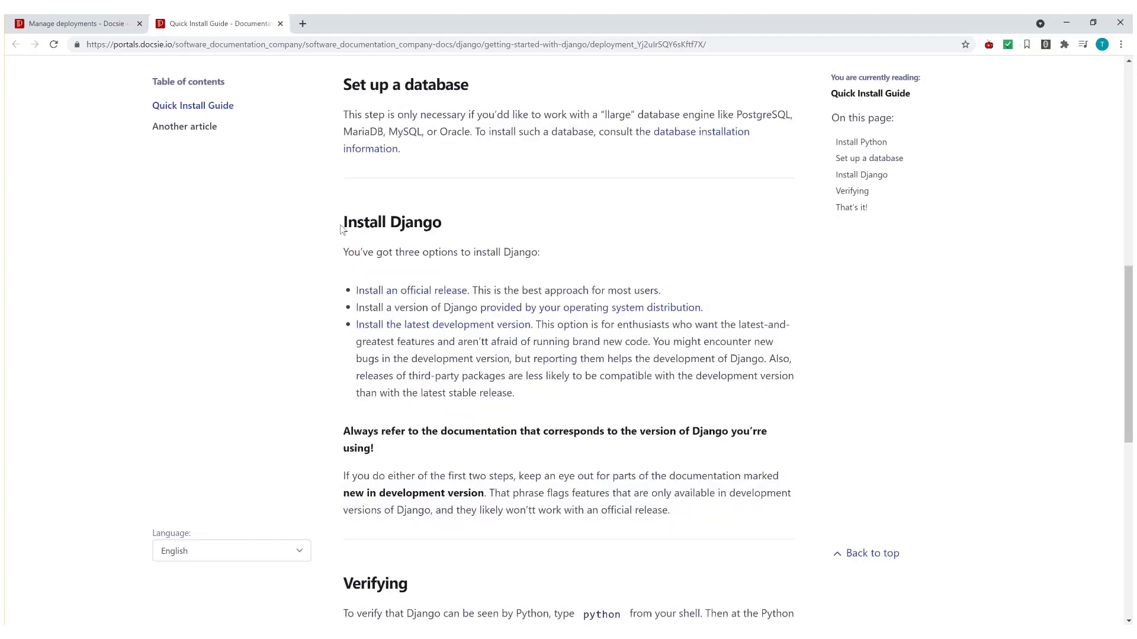
pyautogui.moveTo(343, 224); pyautogui.dragTo(619, 400)
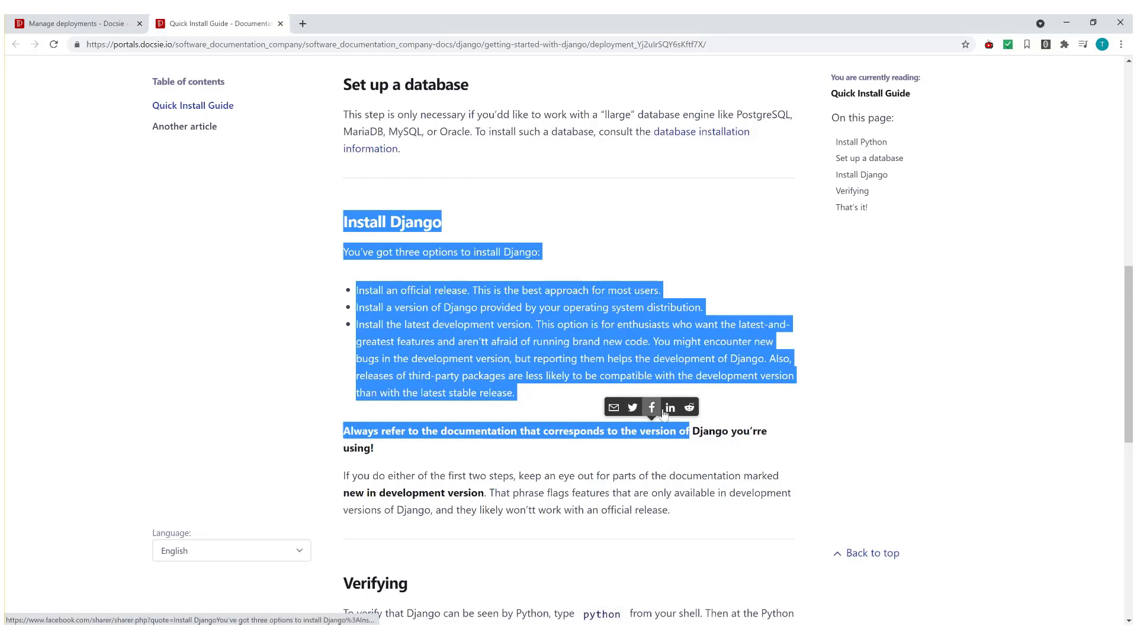
pyautogui.click(618, 461)
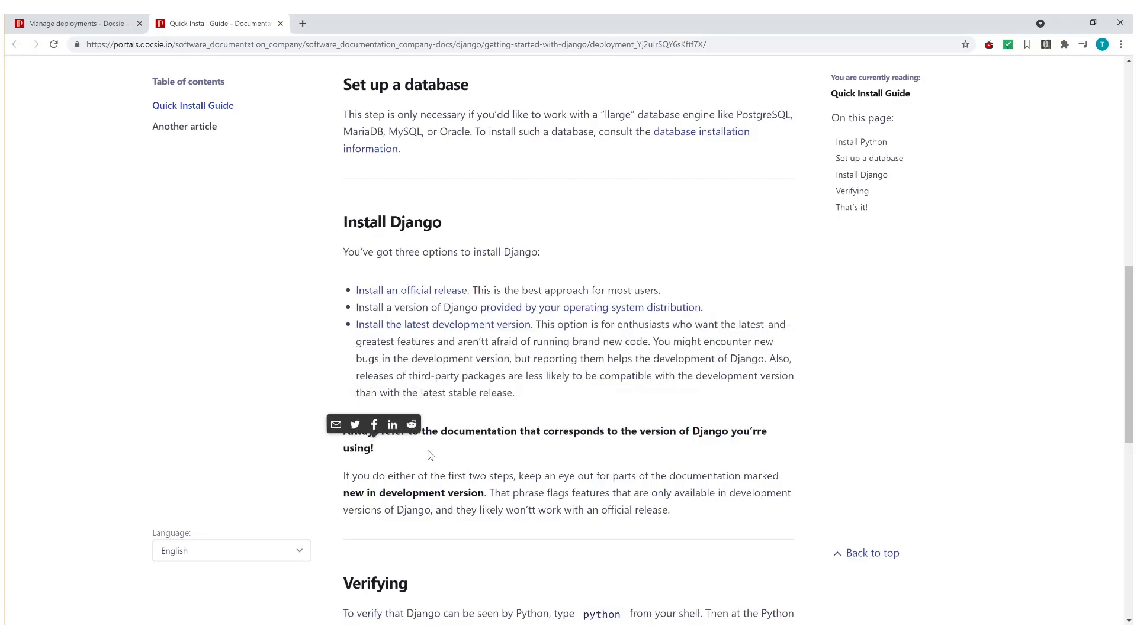
pyautogui.click(397, 460)
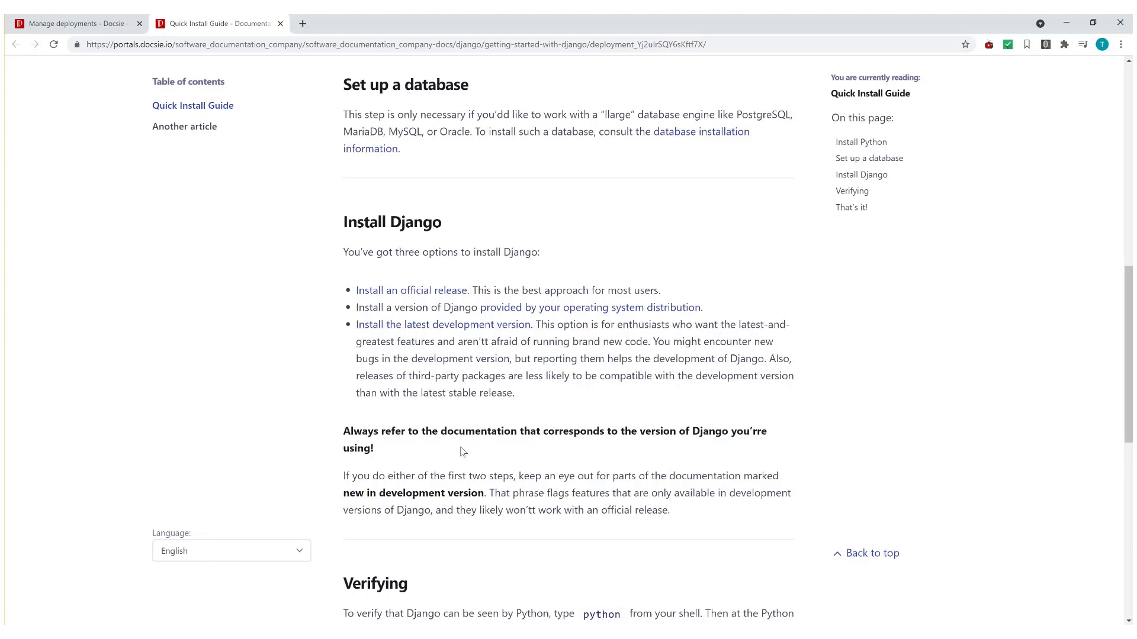
# Step: Return to the deployments page and open the configuration of the Quick install guide (WOL) deployment
pyautogui.click(83, 23)
pyautogui.click(504, 494)
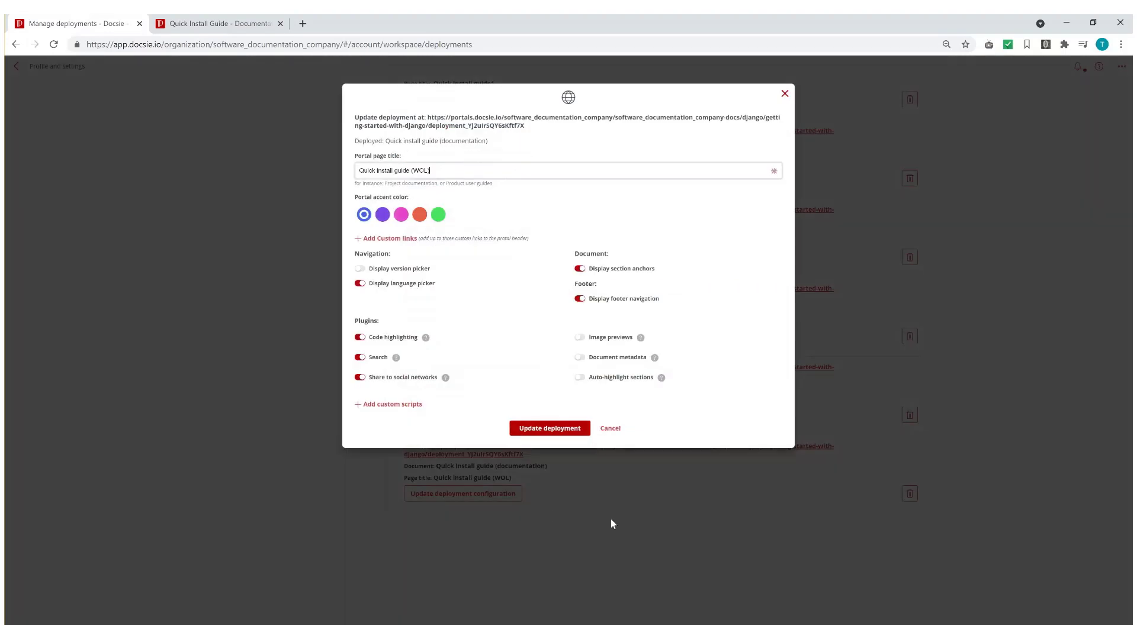